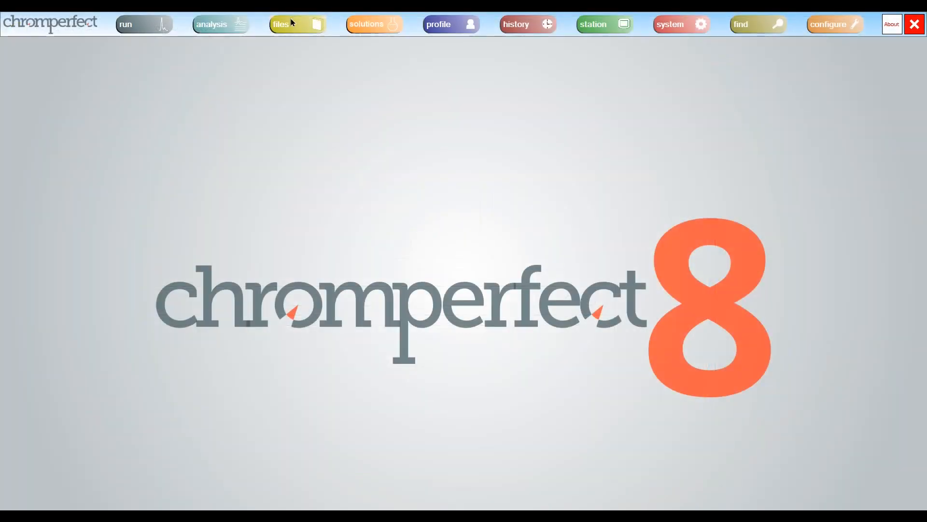
Open the File Editor and start creating a new setpoint file
left_click(291, 22)
left_click(13, 64)
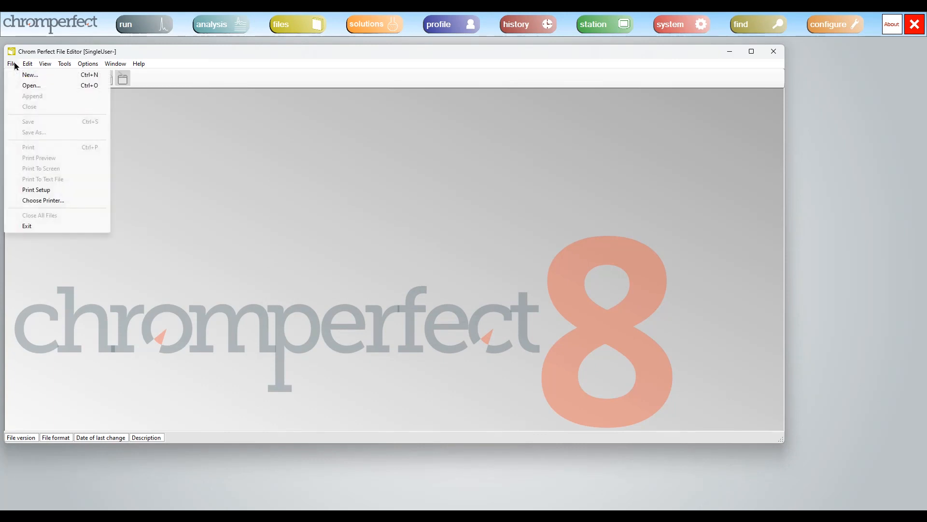
left_click(41, 75)
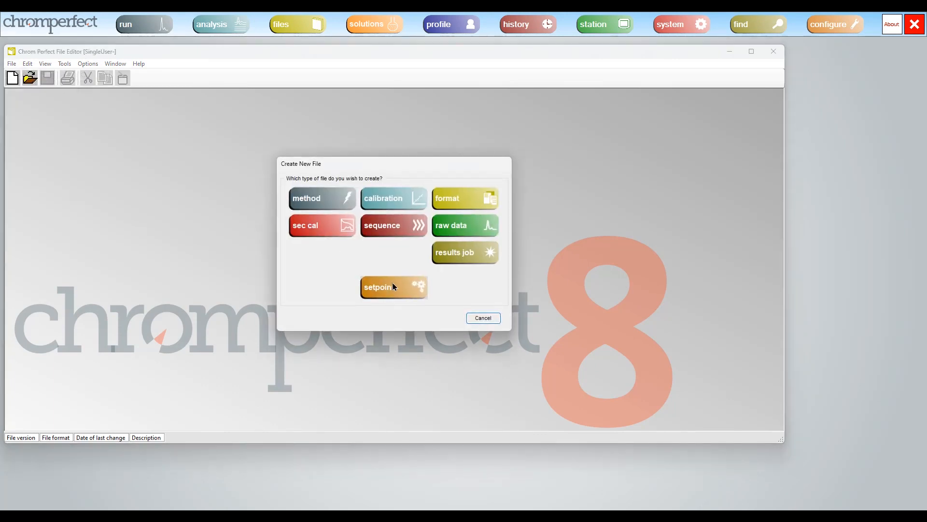
left_click(394, 286)
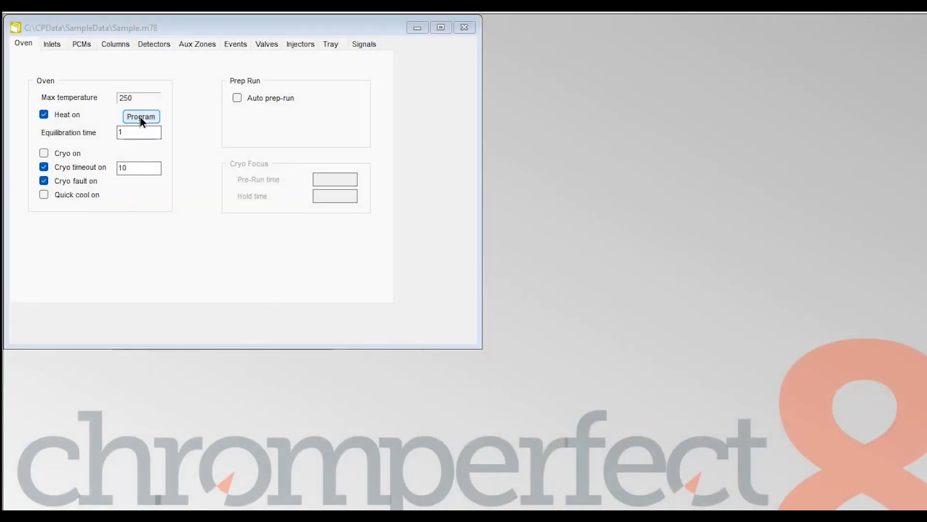
Examine the oven temperature program and the front inlet's temperature and pressure programs in the Sample.m78 setpoint file
left_click(141, 118)
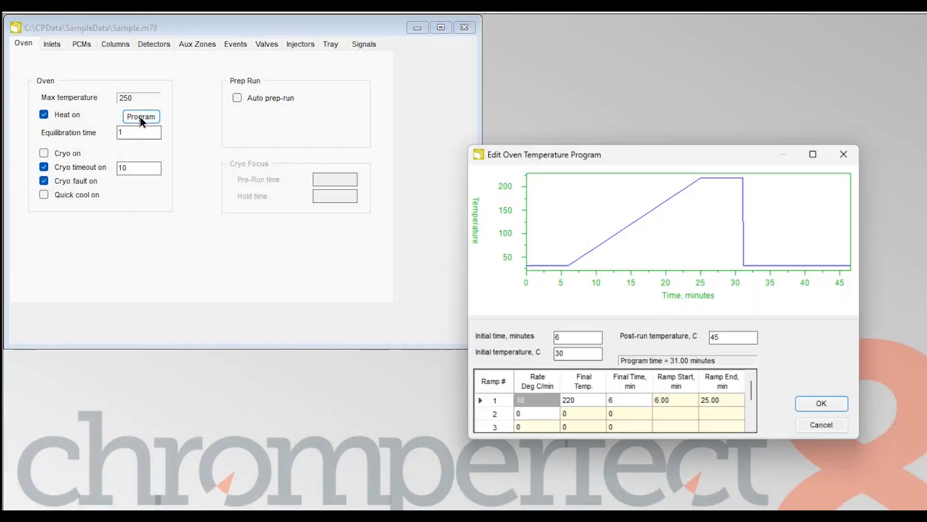
left_click(842, 155)
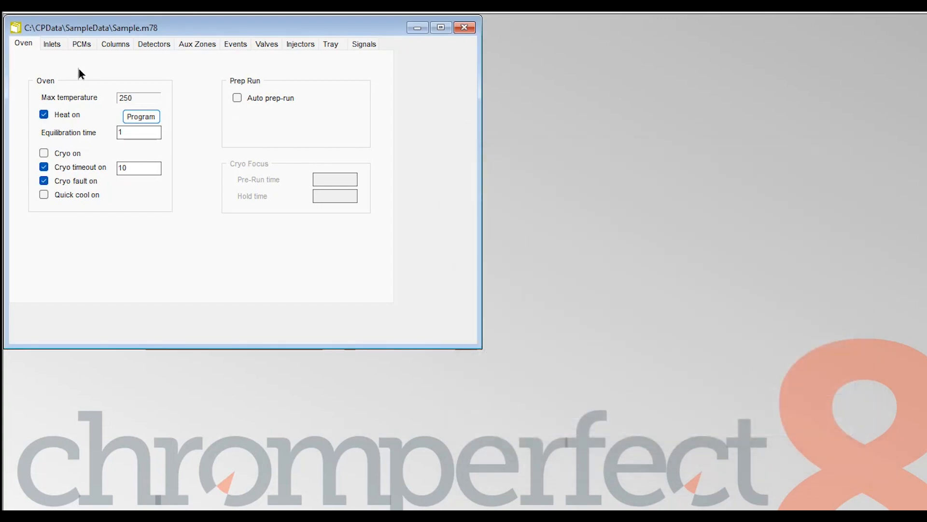
left_click(51, 42)
left_click(178, 103)
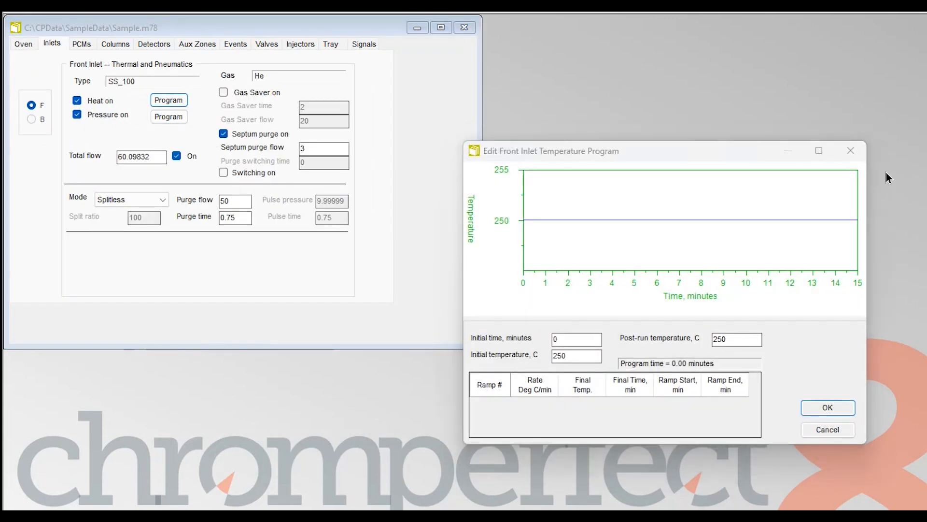
left_click(851, 150)
left_click(169, 118)
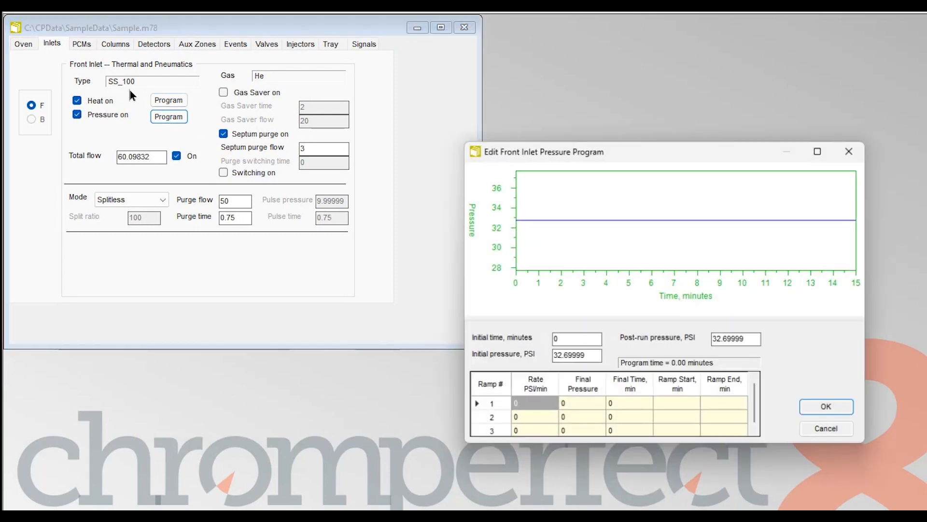
left_click(825, 428)
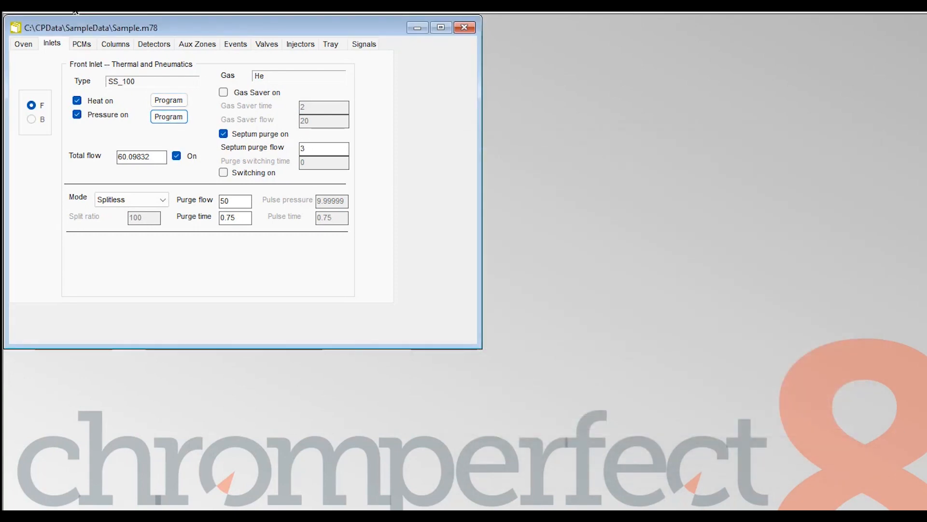
Review the remaining setpoint settings, from PCMs, columns and detectors through aux zones, events, valves, injectors, tray and signals
left_click(81, 44)
left_click(116, 46)
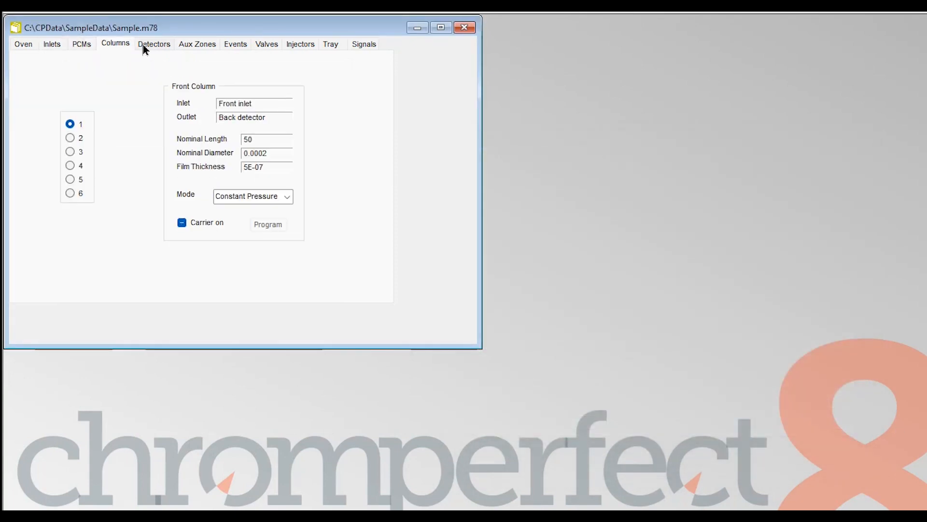
left_click(148, 44)
left_click(199, 46)
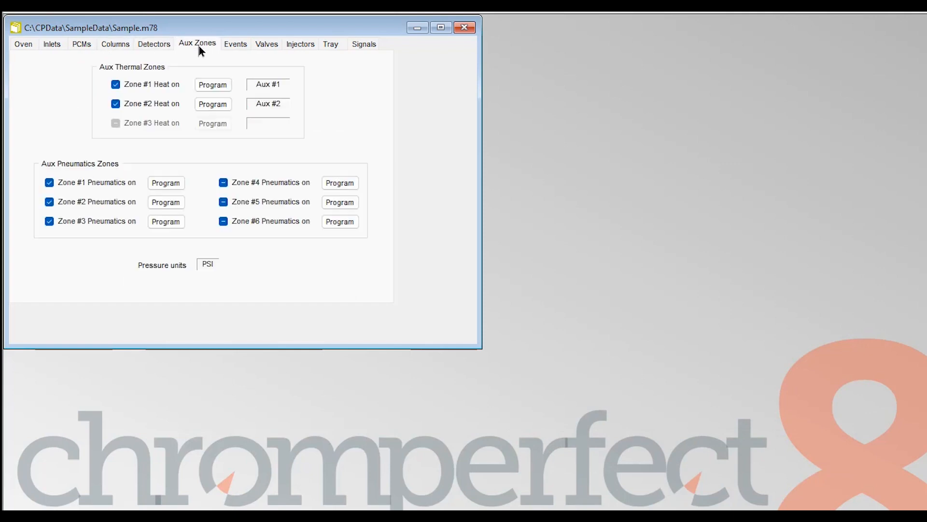
left_click(238, 44)
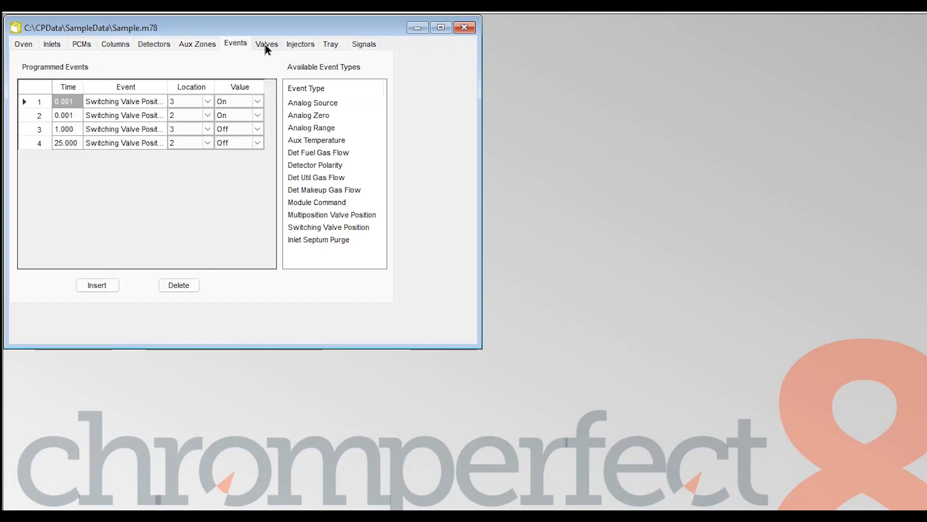
left_click(270, 46)
left_click(299, 45)
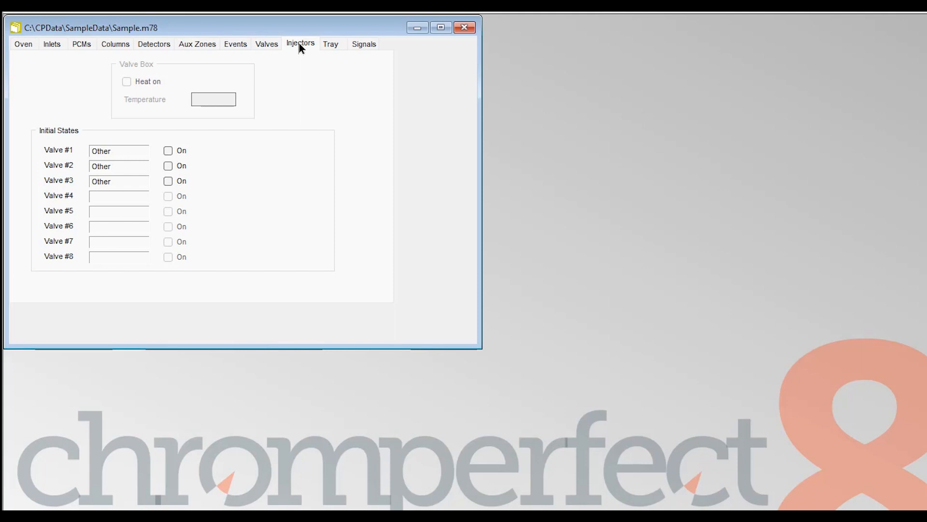
left_click(331, 45)
left_click(364, 45)
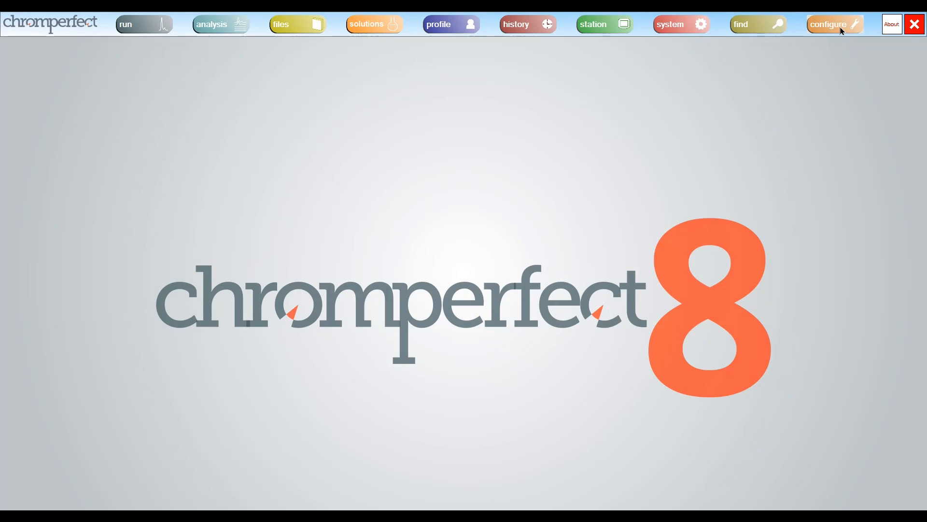
Switch to Data Acquisition, claim the 7890 (FID,TCD) instrument and display its run status
left_click(130, 27)
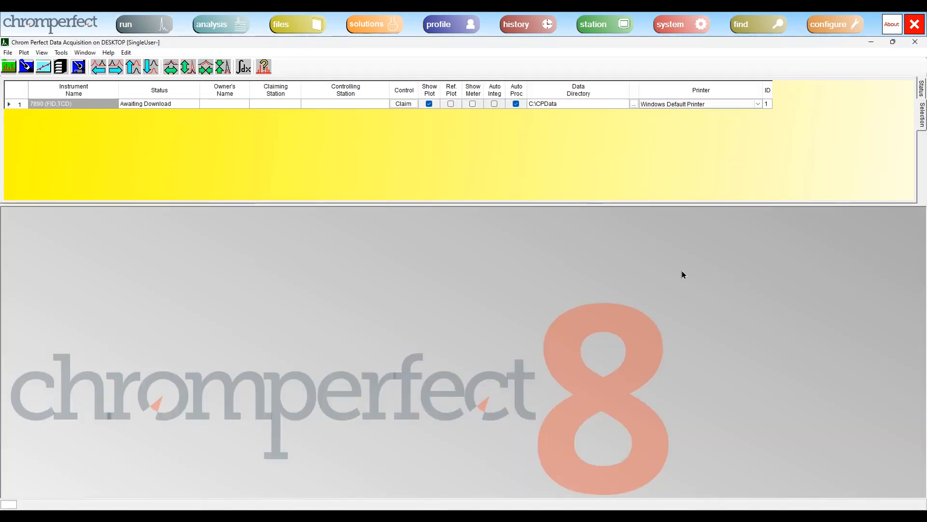
left_click(403, 104)
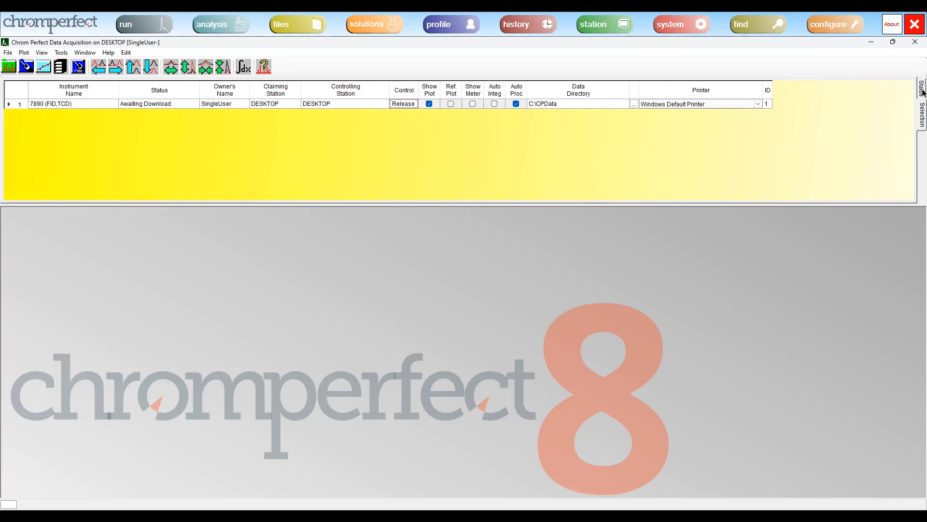
left_click(922, 92)
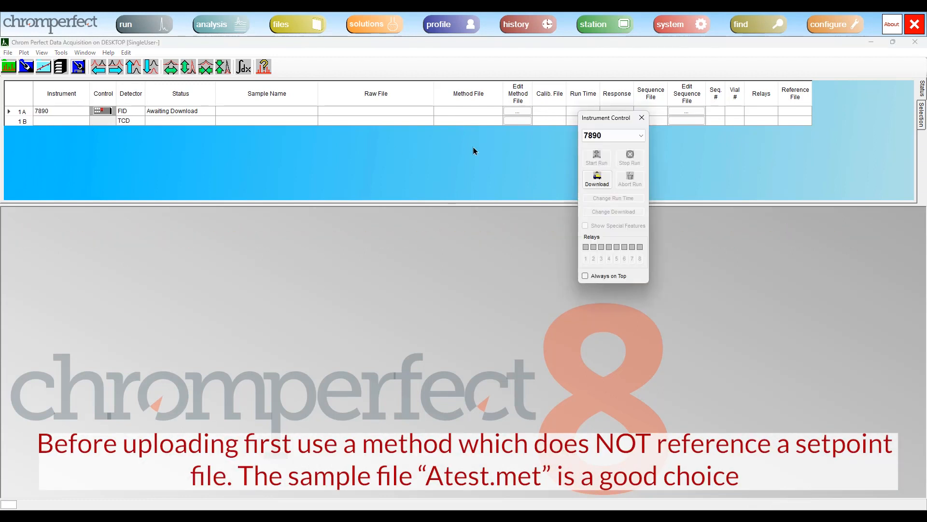
Start a download for the 7890 with C:\CPData\SampleData\Atest.met as the governing method file
left_click(606, 184)
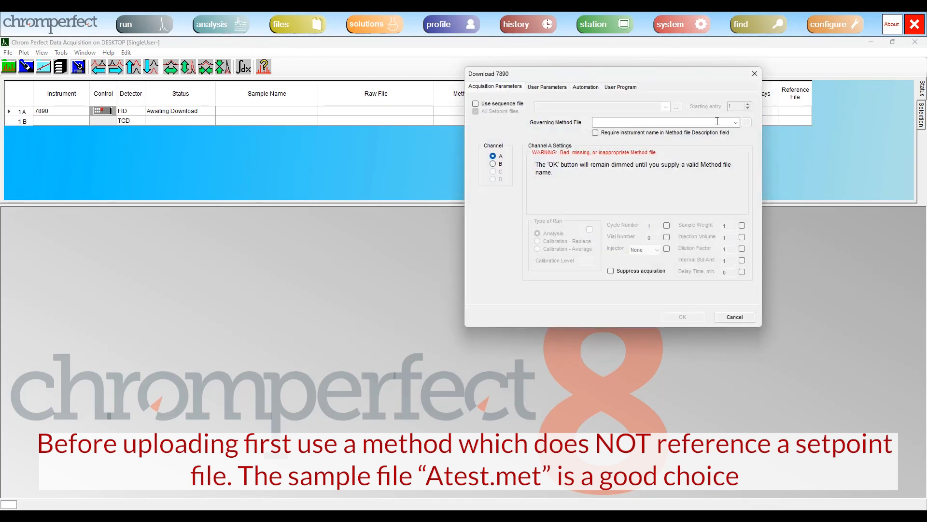
left_click(736, 123)
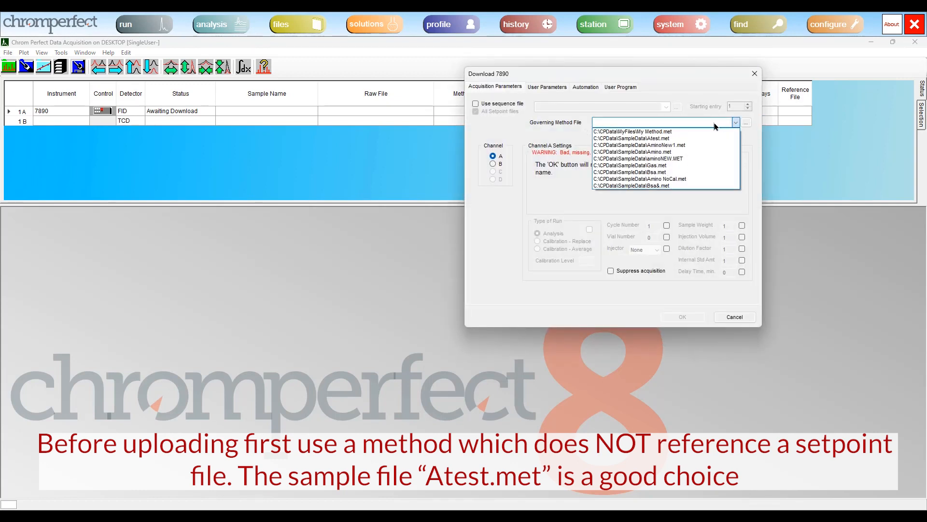
left_click(676, 138)
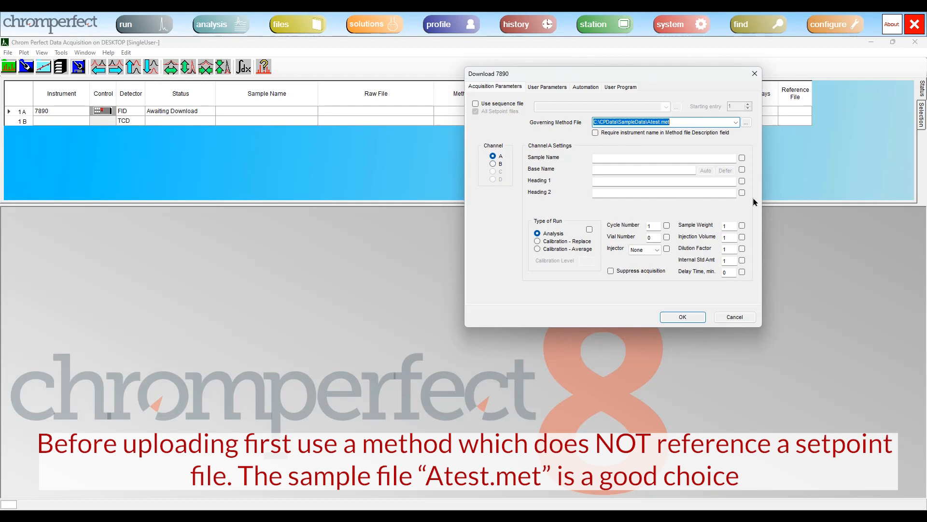
Enter sample name Test for channels A and B with base names Test and Test2, then download the run and open the instrument controls
left_click(624, 161)
type("Test")
key("Tab")
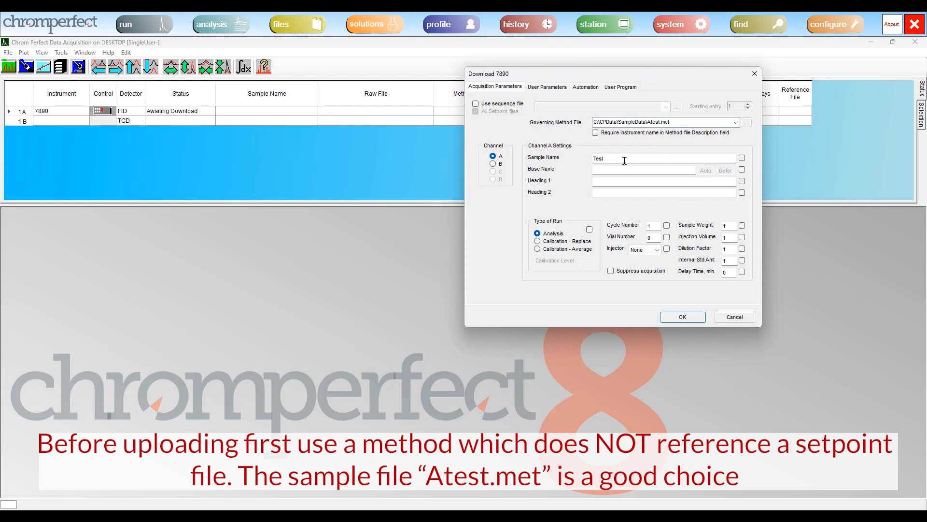
type("Test")
left_click(492, 163)
left_click(603, 160)
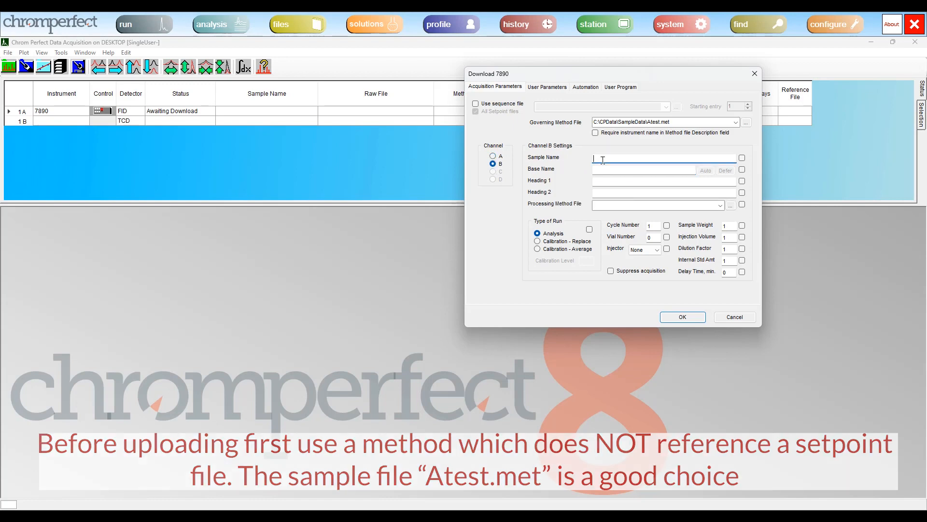
type("Test")
left_click(682, 317)
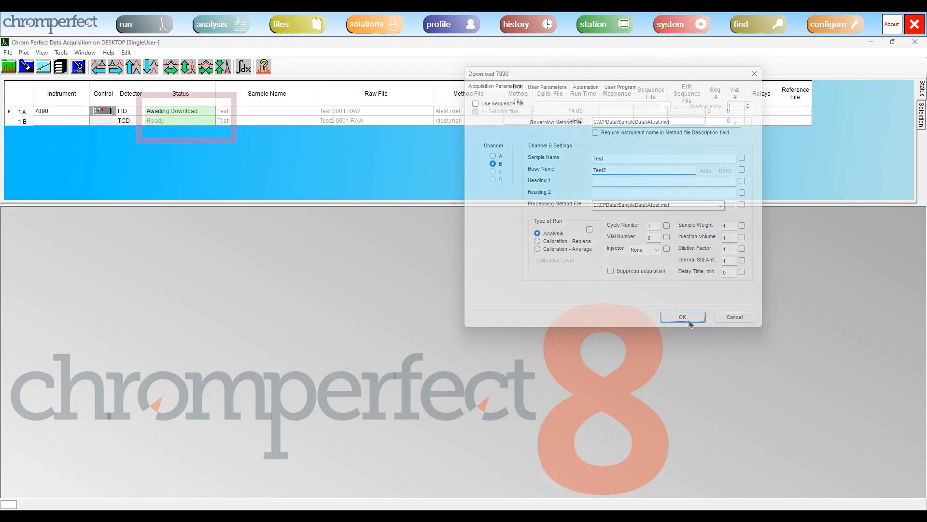
left_click(96, 110)
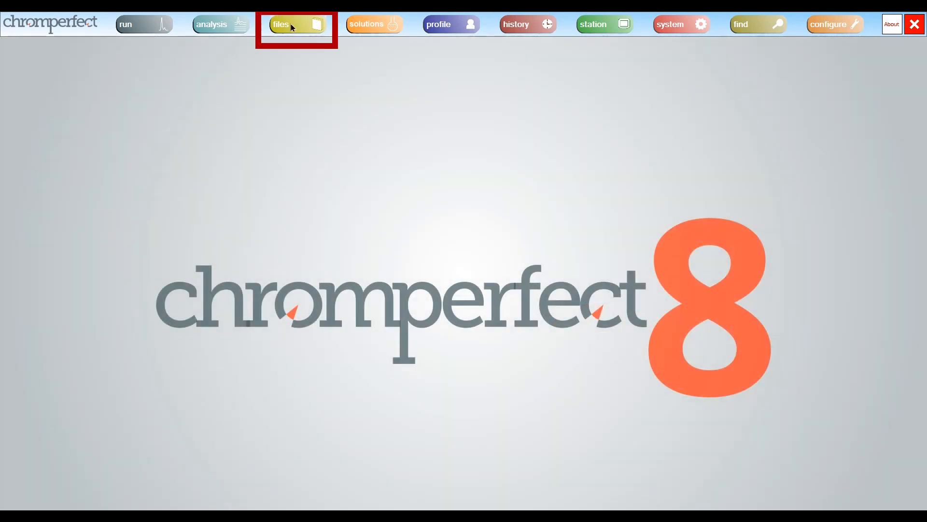
Open the existing HP7890 setpoint file C:\CPData\SampleData\Sample.m78 in the File Editor
left_click(291, 27)
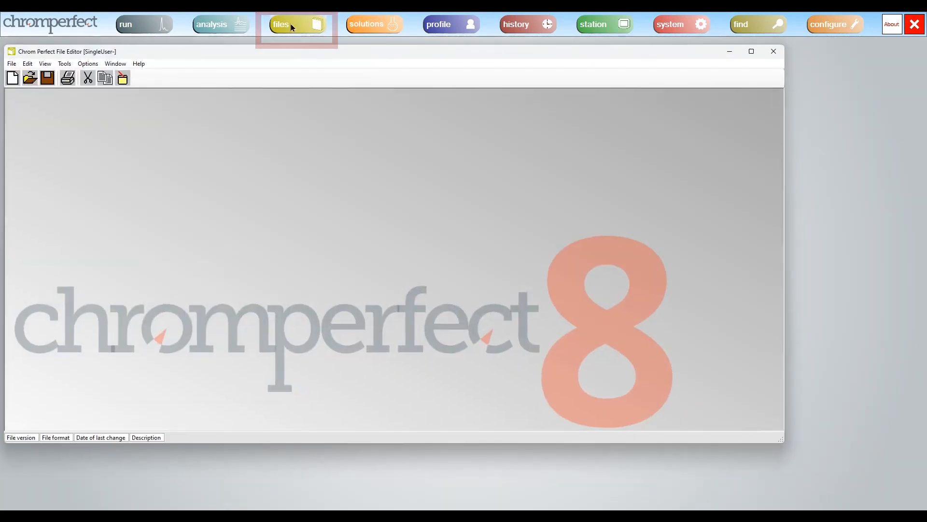
left_click(10, 65)
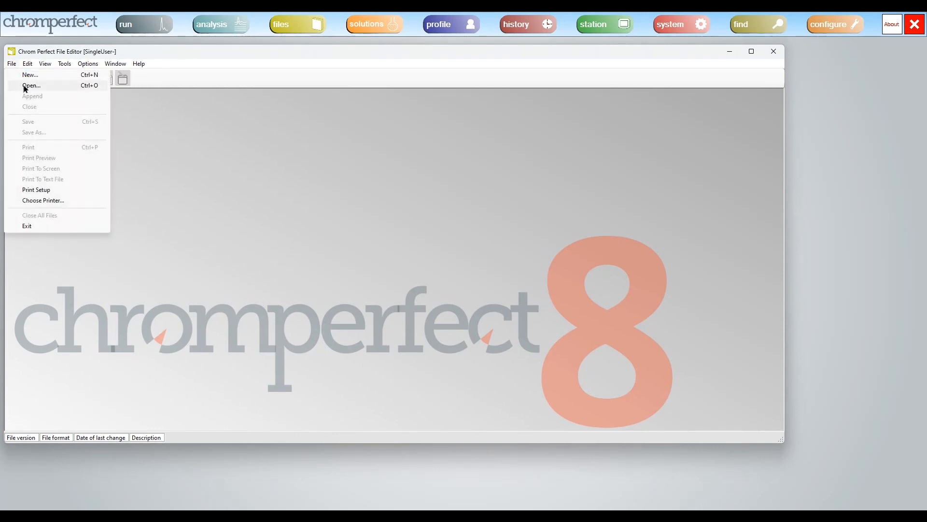
left_click(29, 86)
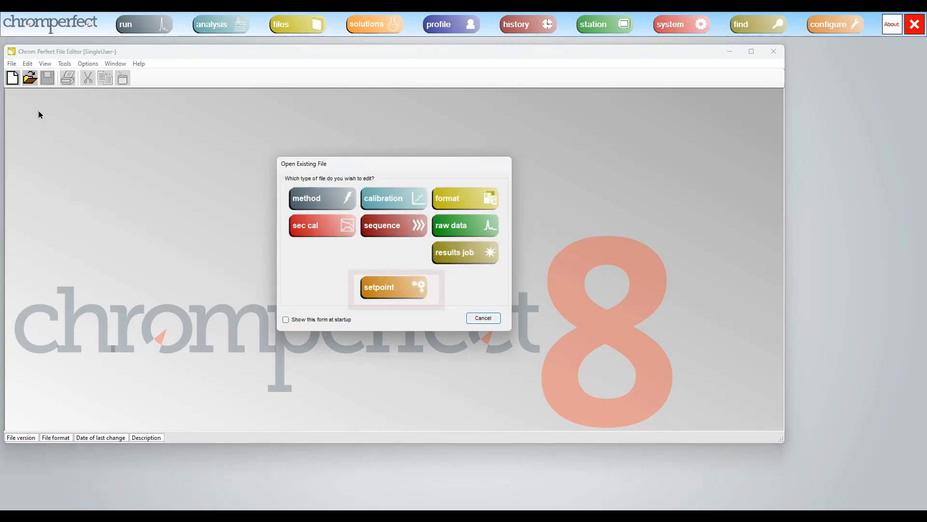
left_click(399, 296)
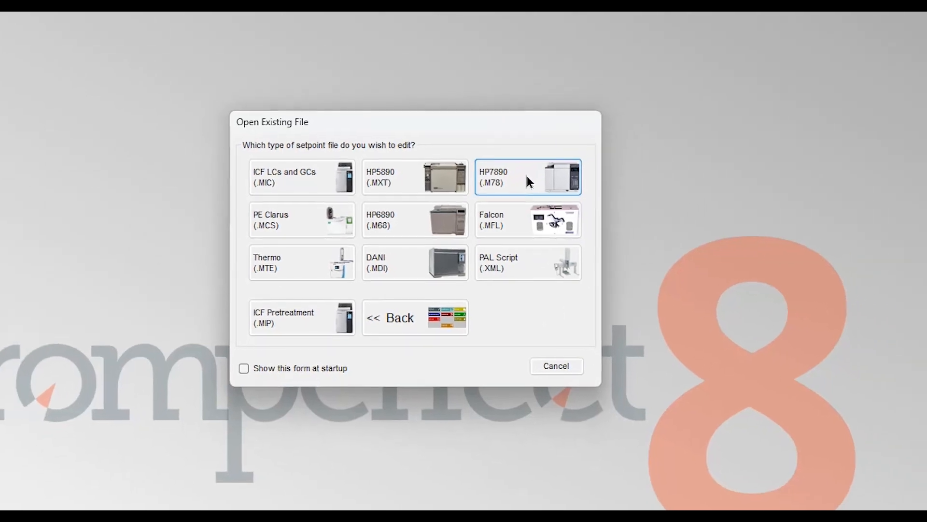
left_click(529, 183)
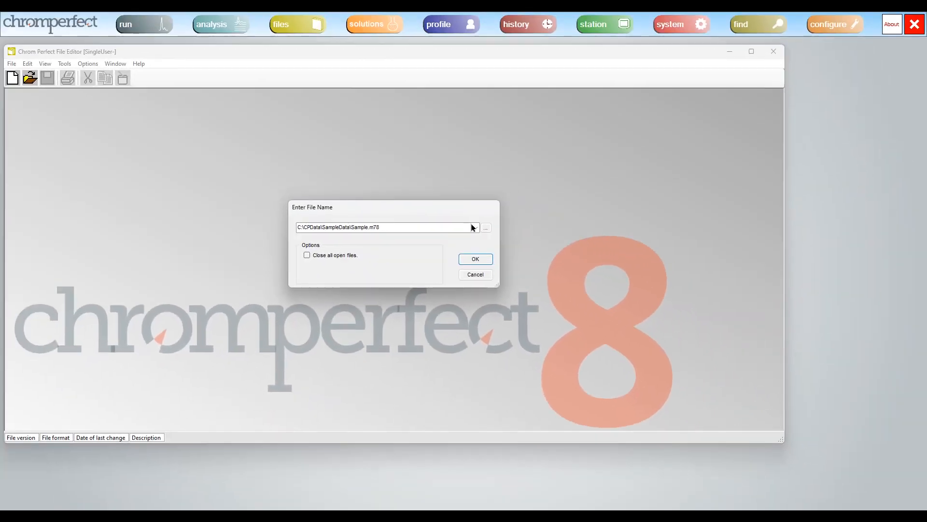
left_click(486, 228)
left_click(773, 476)
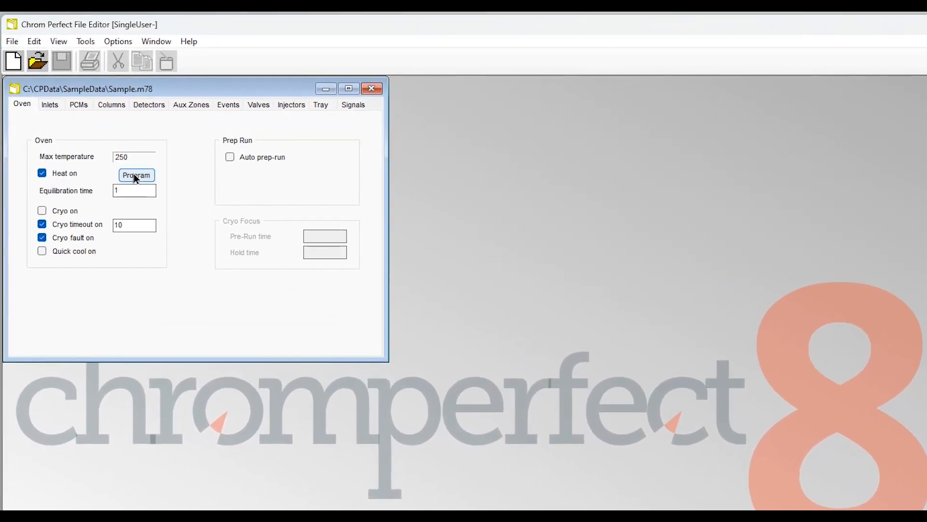
Set the final temperature of ramp 1 in the oven temperature program to 250 and accept the program
left_click(135, 176)
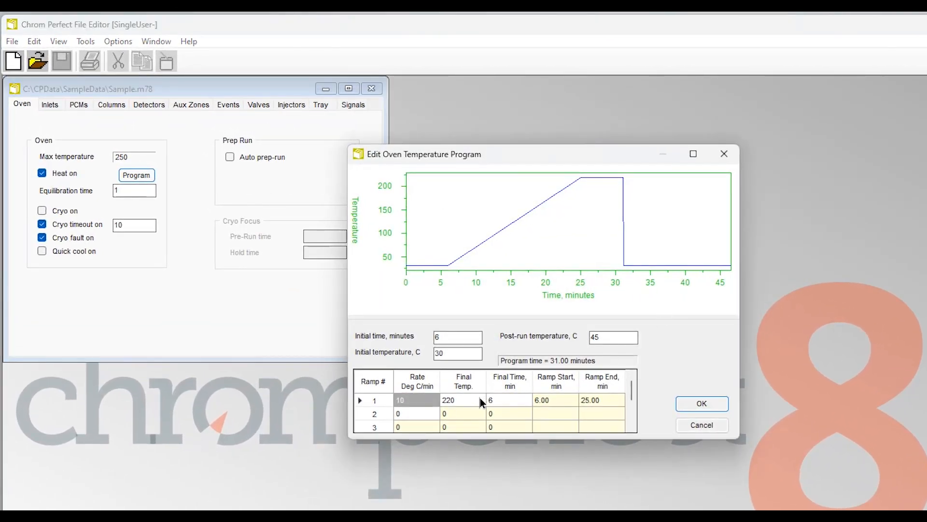
left_click(465, 402)
type("250")
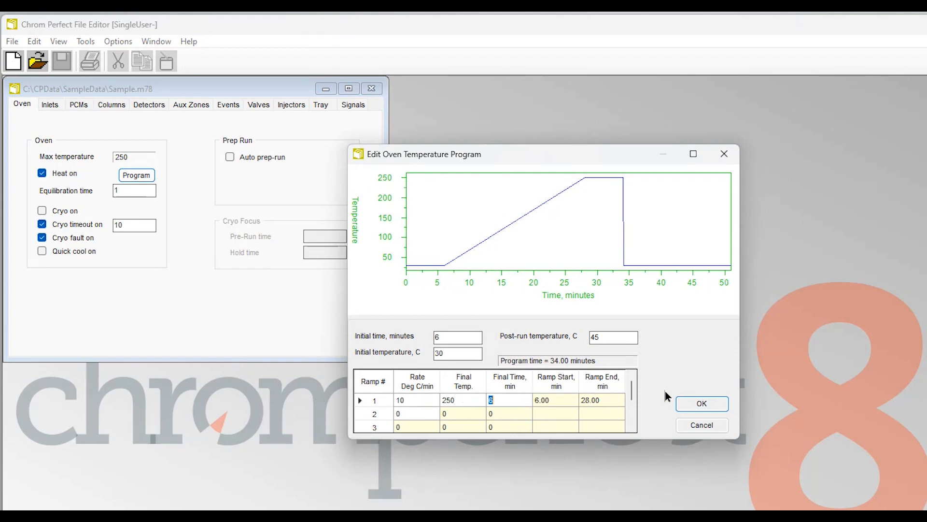
left_click(702, 402)
left_click(60, 106)
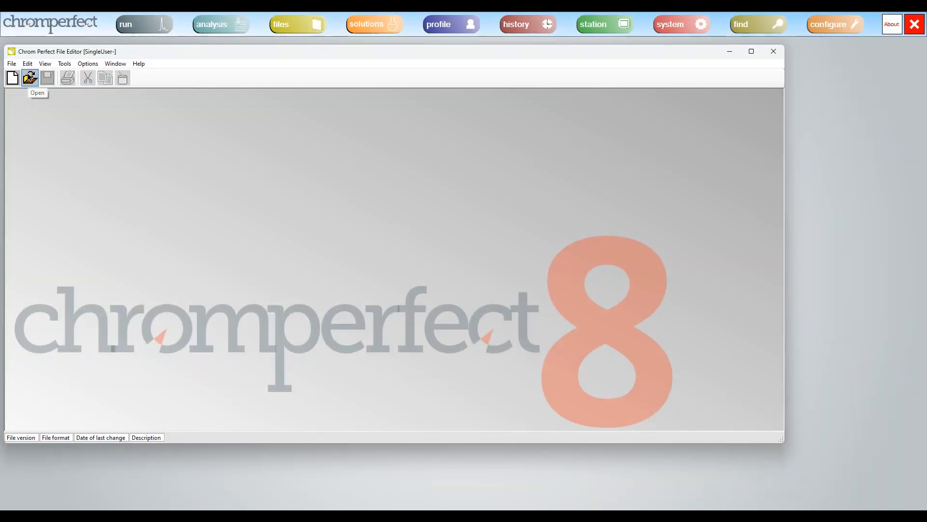
Open the method file C:\CPData\MyFiles\My Method.met for editing
left_click(30, 78)
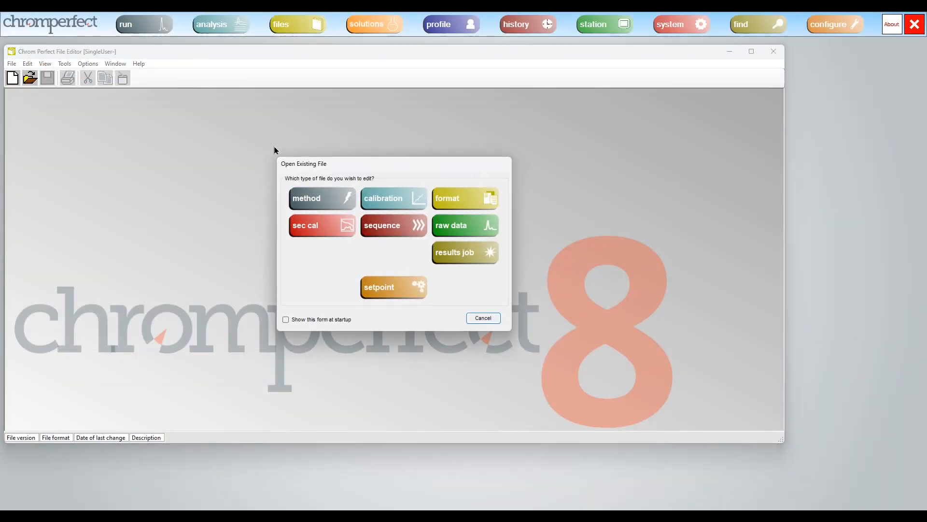
left_click(329, 200)
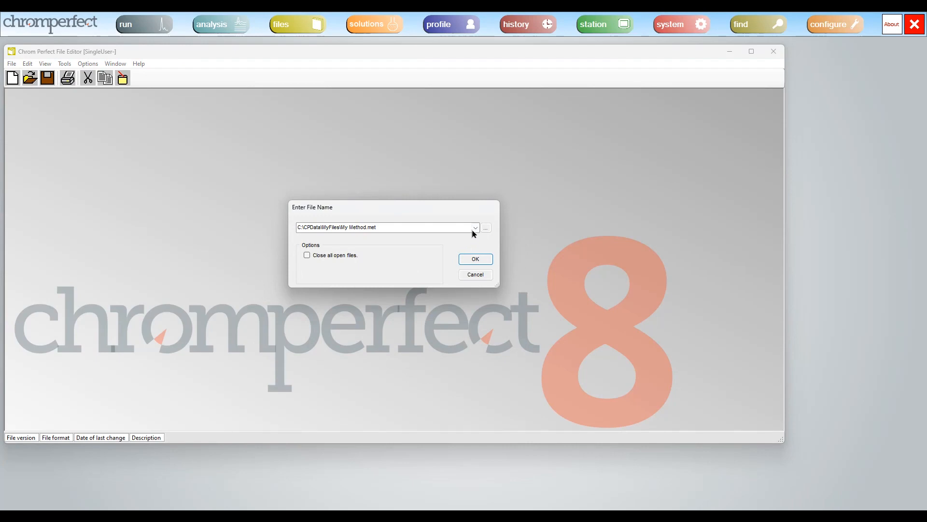
left_click(484, 260)
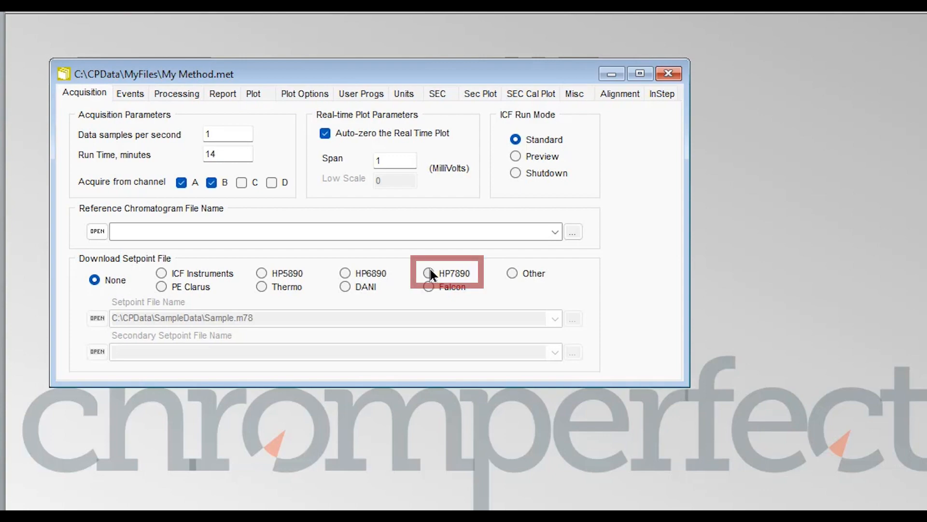
Set the method's download setpoint type to HP7890 and choose C:\CPData\SampleData\Sample.m78 as its setpoint file
left_click(428, 273)
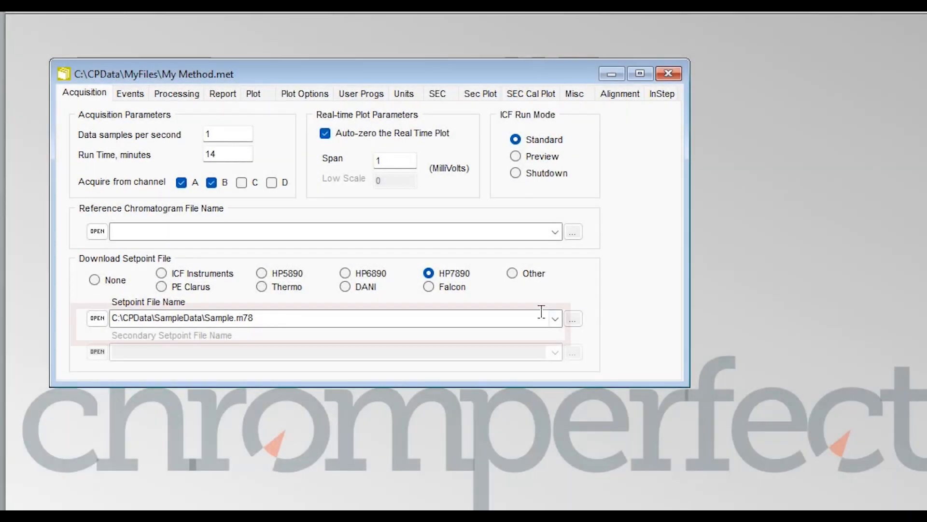
left_click(555, 318)
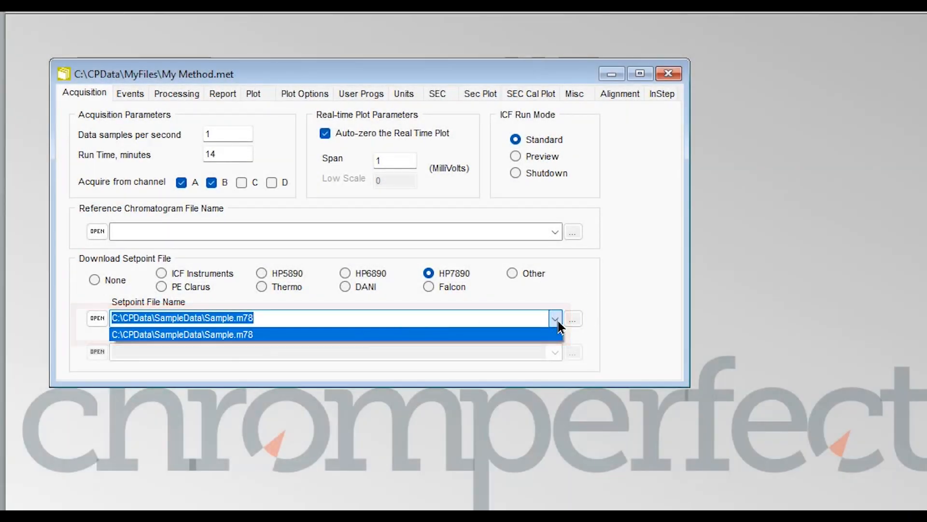
left_click(572, 319)
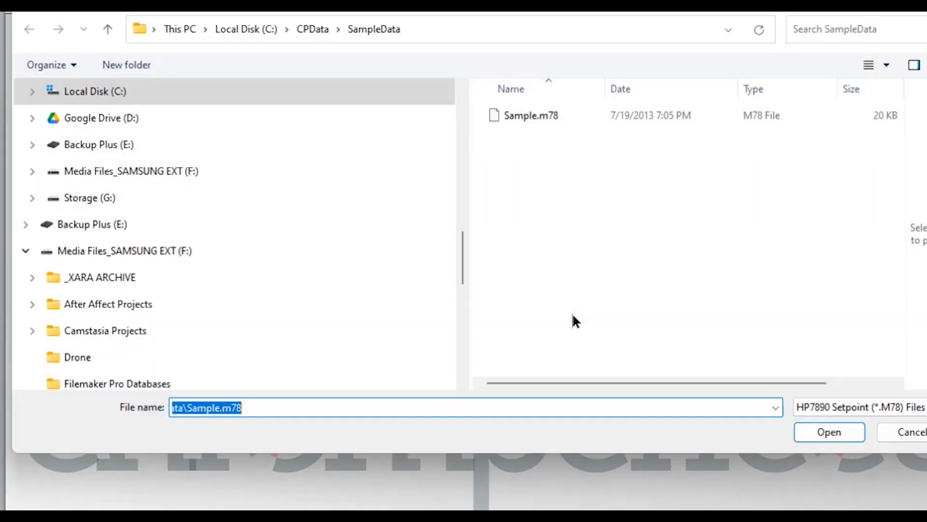
left_click(529, 116)
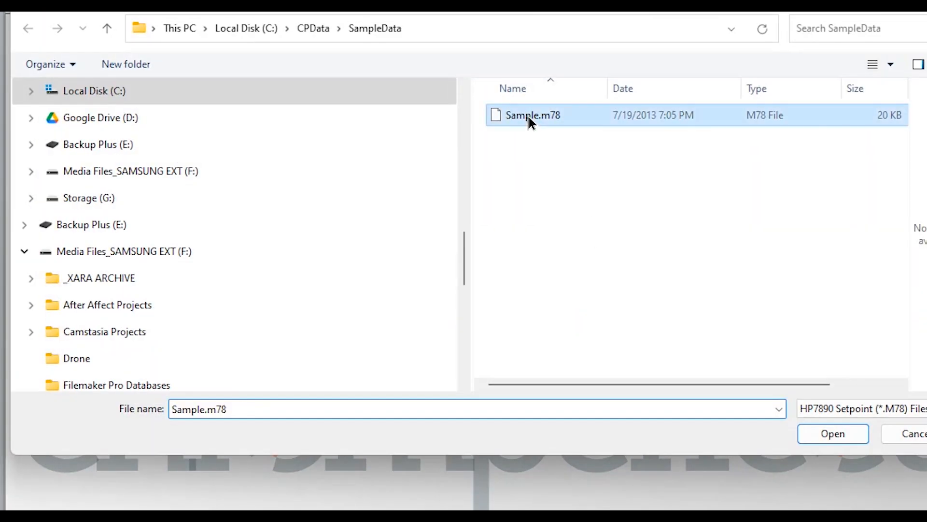
left_click(839, 437)
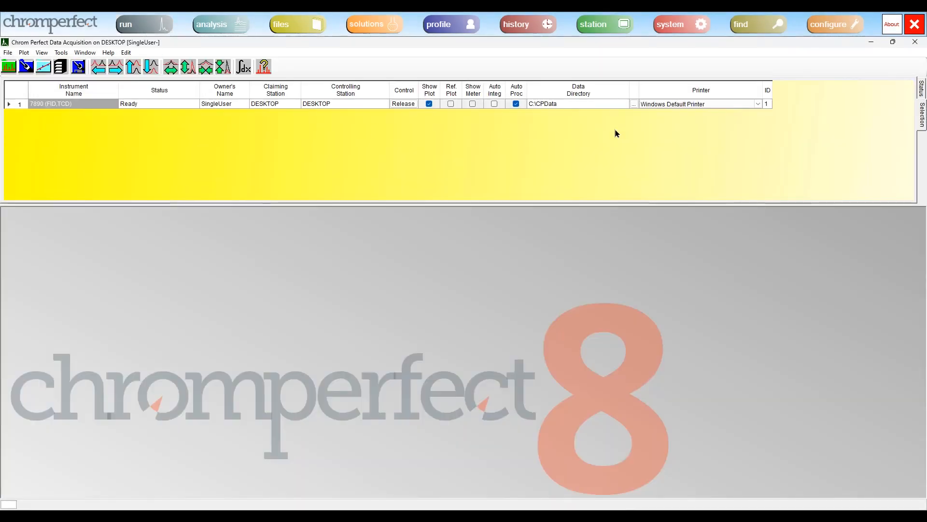
Download a run to the 7890 instrument with C:\CPData\MyFiles\My Method.met as governing method, checking the channel B settings before accepting
left_click(922, 88)
left_click(103, 110)
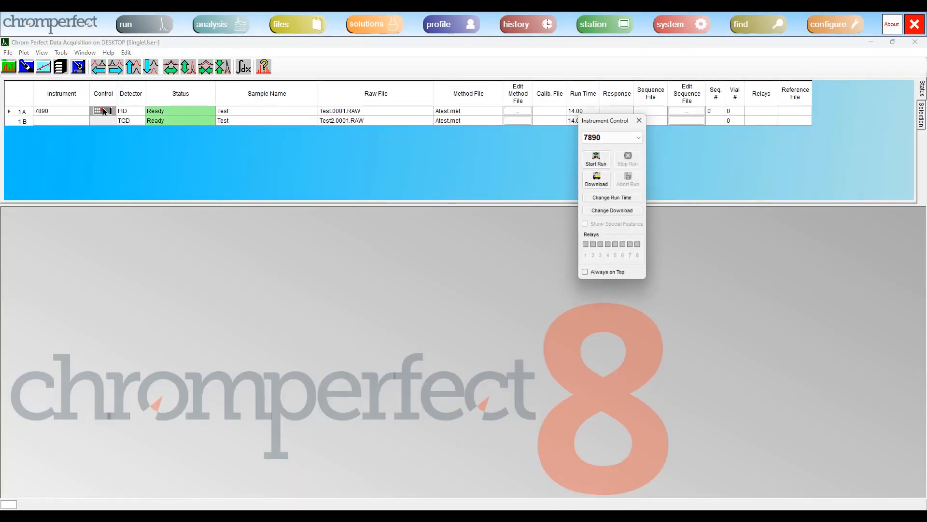
left_click(596, 179)
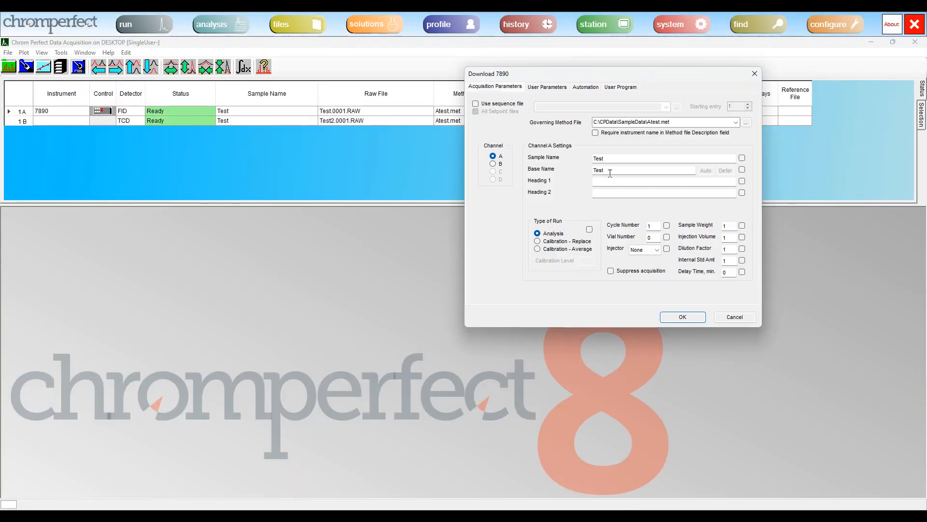
left_click(735, 122)
left_click(681, 135)
left_click(492, 164)
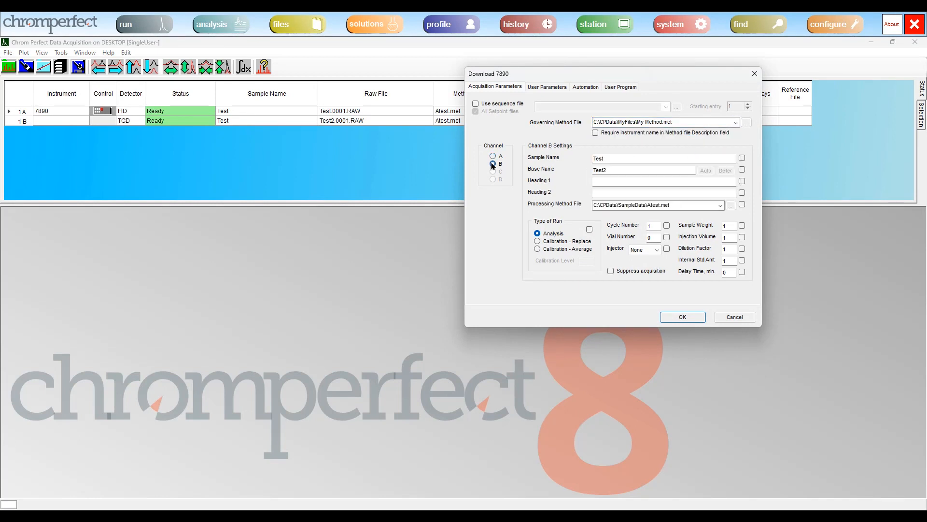
left_click(681, 316)
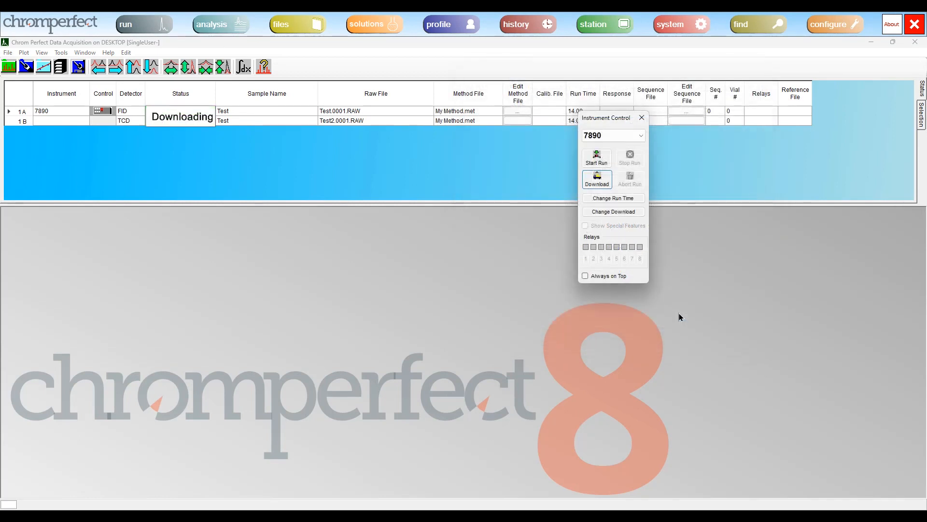